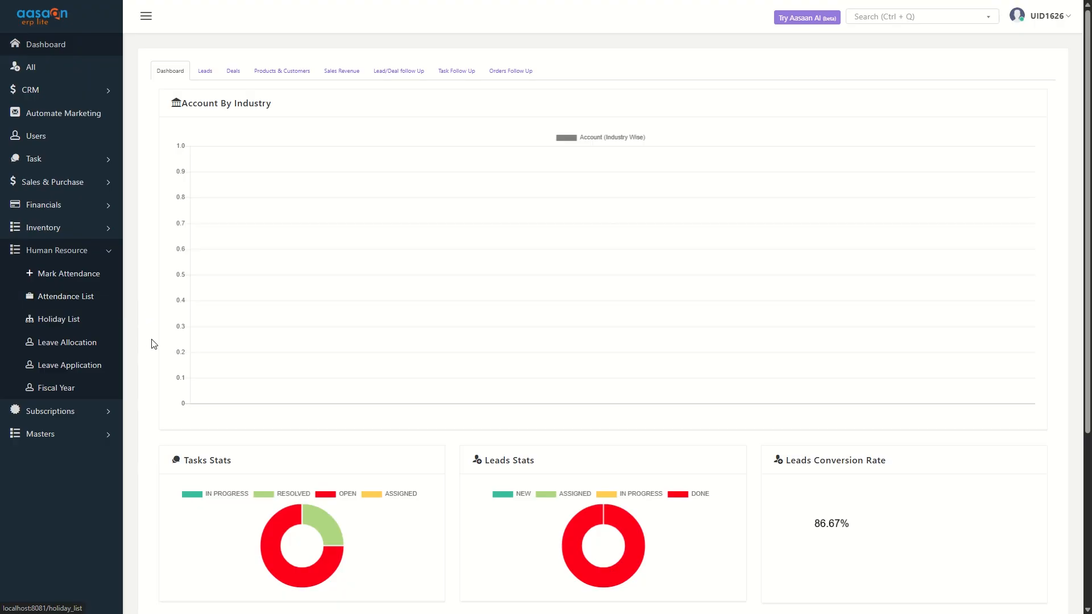
Step: Open the attendance list and review the listed employee's date, time-in and time-out values
{"action": "left_click", "coordinate": [100, 301]}
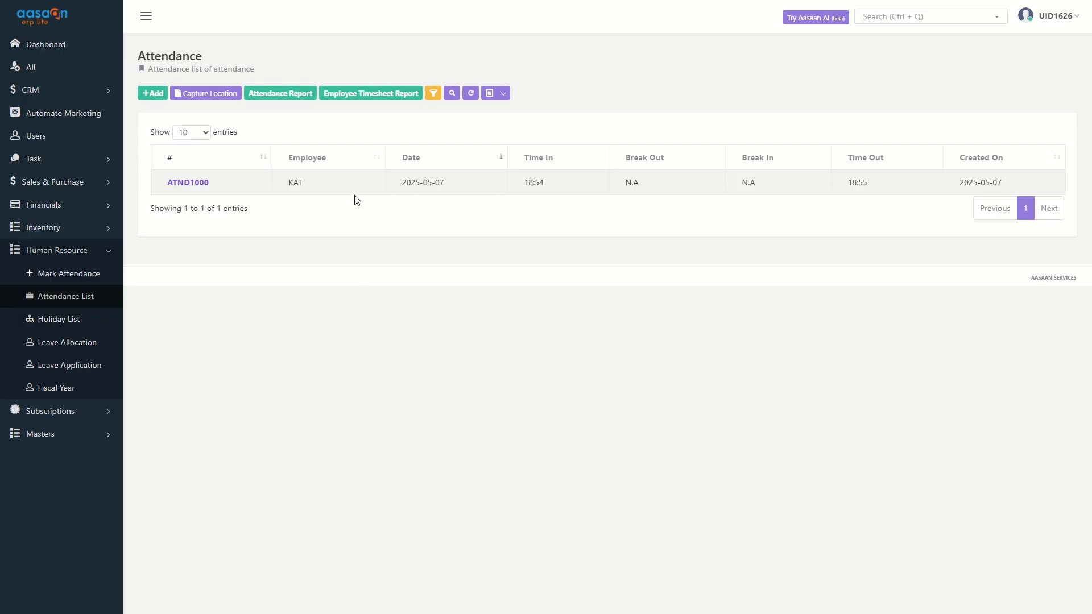
{"action": "double_click", "coordinate": [294, 183]}
{"action": "left_click_drag", "start_coordinate": [396, 182], "coordinate": [563, 186]}
{"action": "left_click_drag", "start_coordinate": [876, 182], "coordinate": [831, 190]}
Step: Show the attendance list's filter fields and view its XLS download option without exporting
{"action": "left_click", "coordinate": [433, 93]}
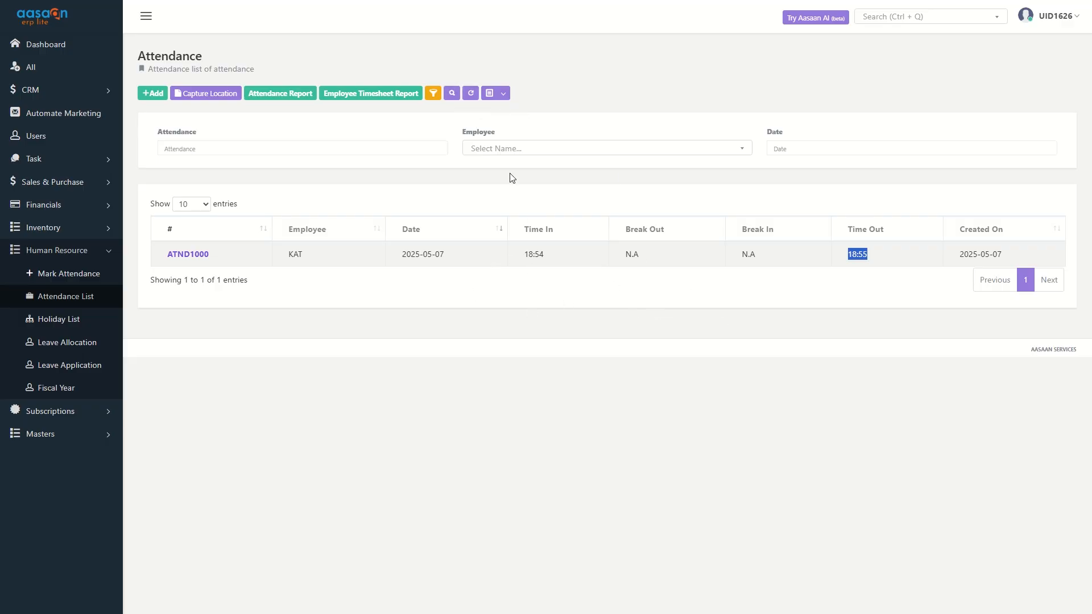
{"action": "left_click", "coordinate": [503, 98]}
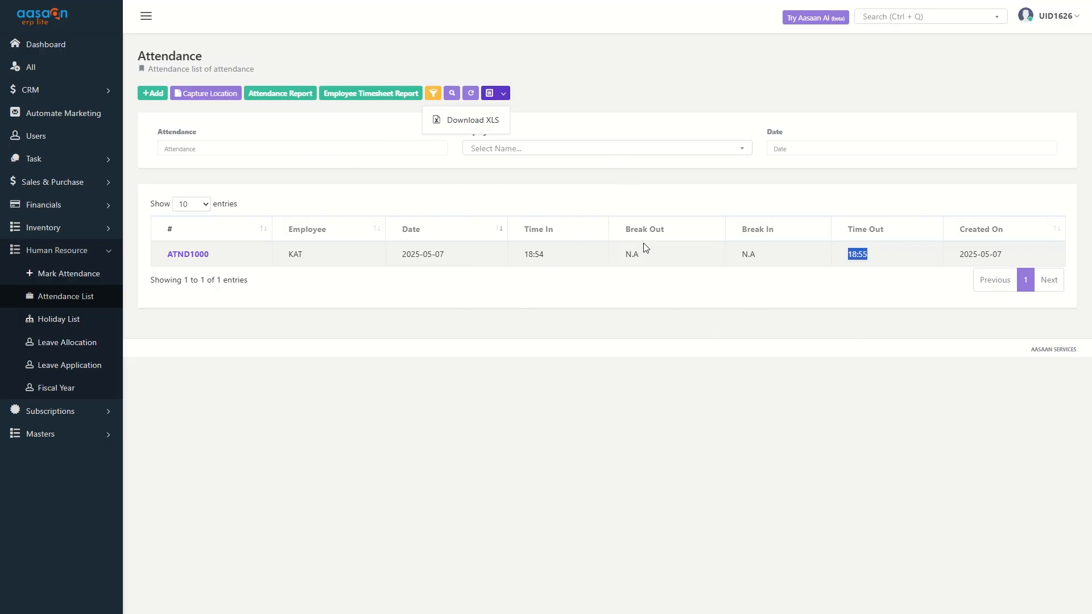
{"action": "left_click", "coordinate": [558, 280]}
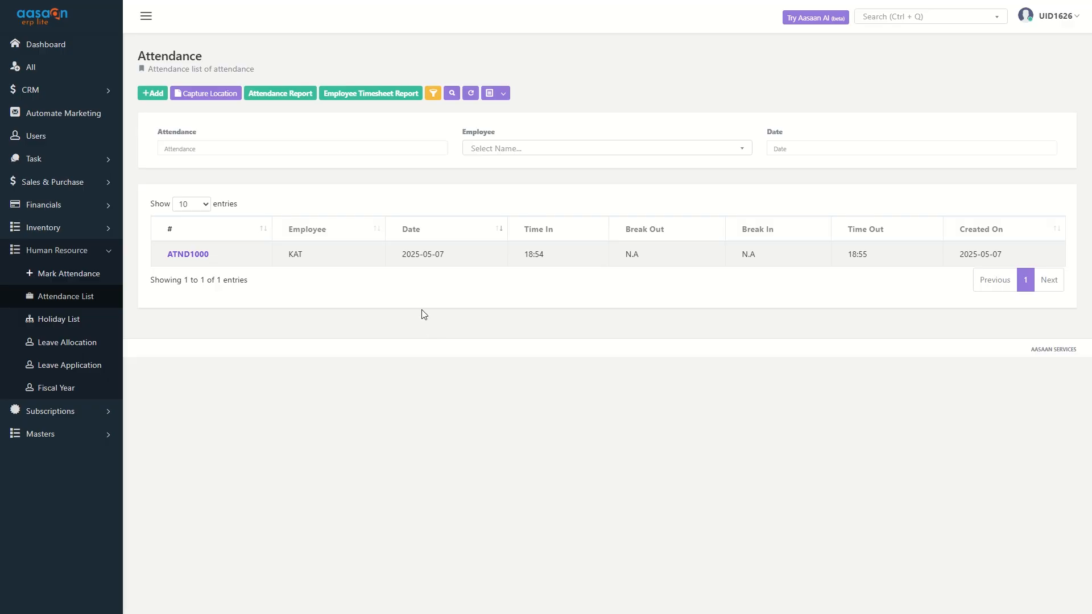
Step: Open the Attendance Report and set its From Date to 30/10/2024
{"action": "left_click", "coordinate": [295, 99]}
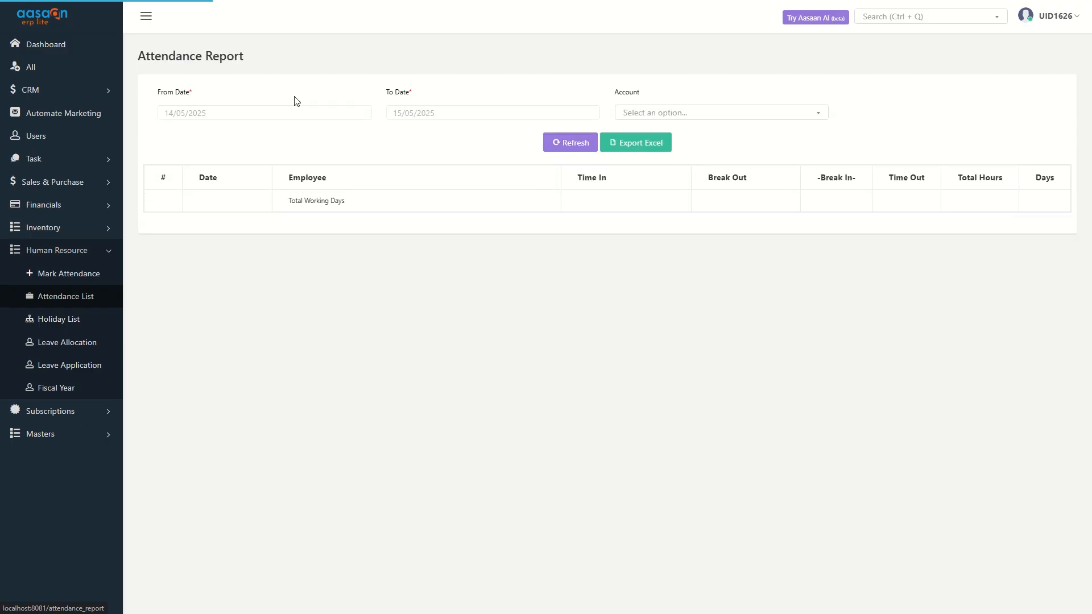
{"action": "left_click", "coordinate": [271, 110]}
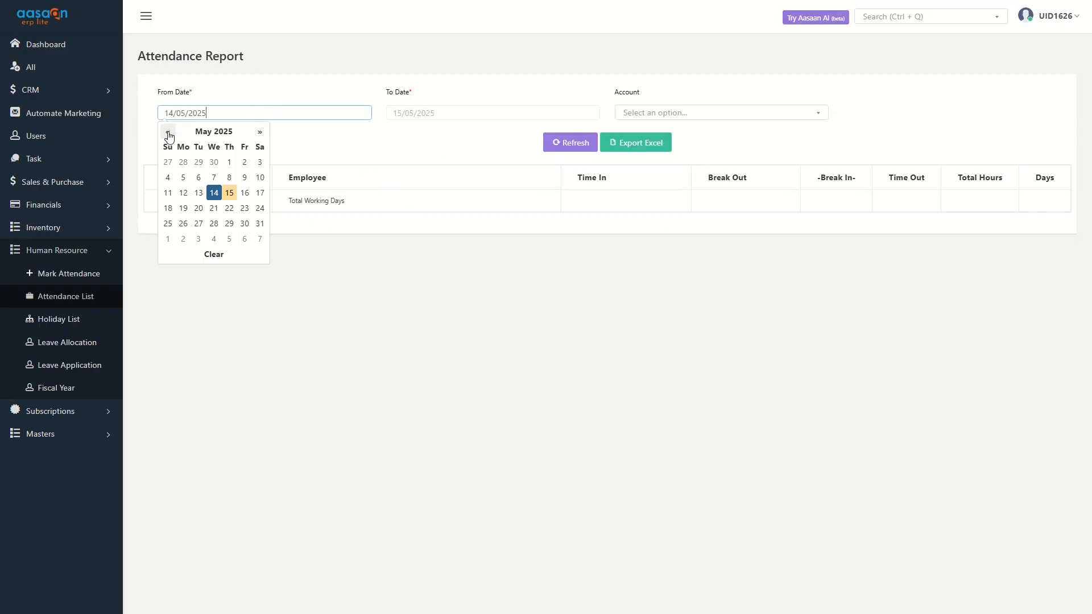
{"action": "left_click", "coordinate": [167, 131]}
{"action": "left_click", "coordinate": [168, 132]}
{"action": "left_click", "coordinate": [167, 131]}
{"action": "left_click", "coordinate": [168, 131]}
{"action": "left_click", "coordinate": [168, 132]}
{"action": "left_click", "coordinate": [168, 132]}
{"action": "left_click", "coordinate": [214, 162]}
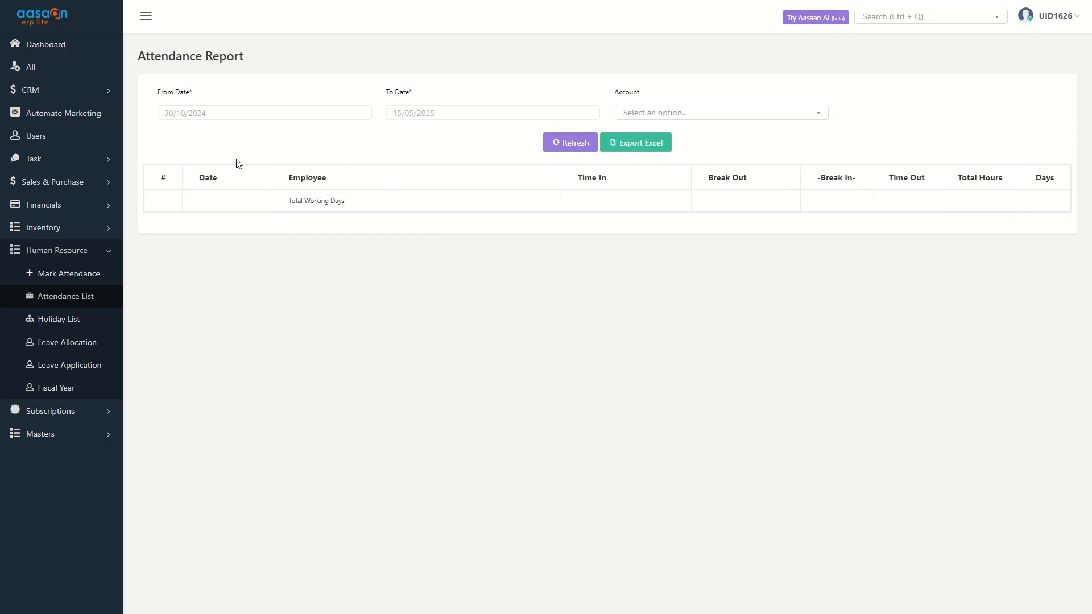
Step: Limit the attendance report to the account of the employee in the attendance list and refresh it
{"action": "left_click", "coordinate": [641, 113]}
{"action": "type", "text": "kat"}
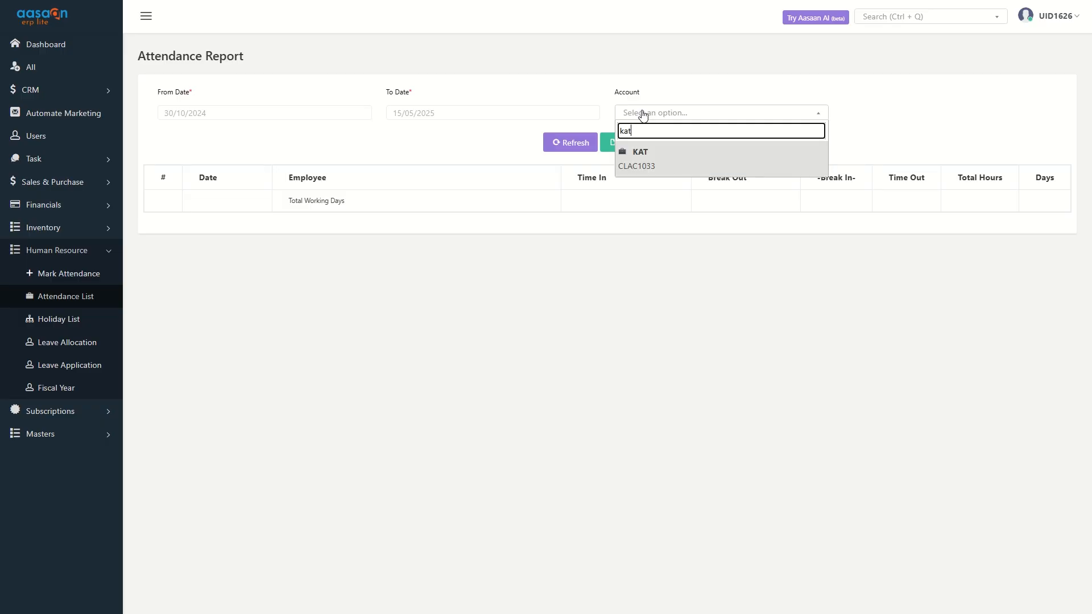
{"action": "left_click", "coordinate": [685, 157]}
{"action": "left_click", "coordinate": [573, 147]}
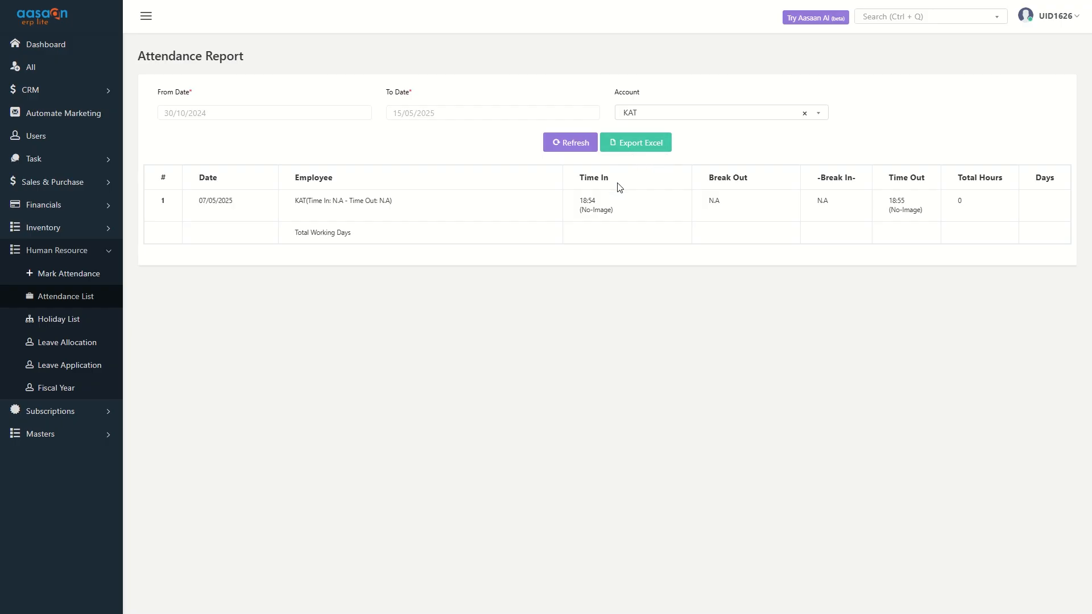
Step: Return to the attendance list, open the Employee Timesheet Report and choose the same employee
{"action": "left_click", "coordinate": [100, 301]}
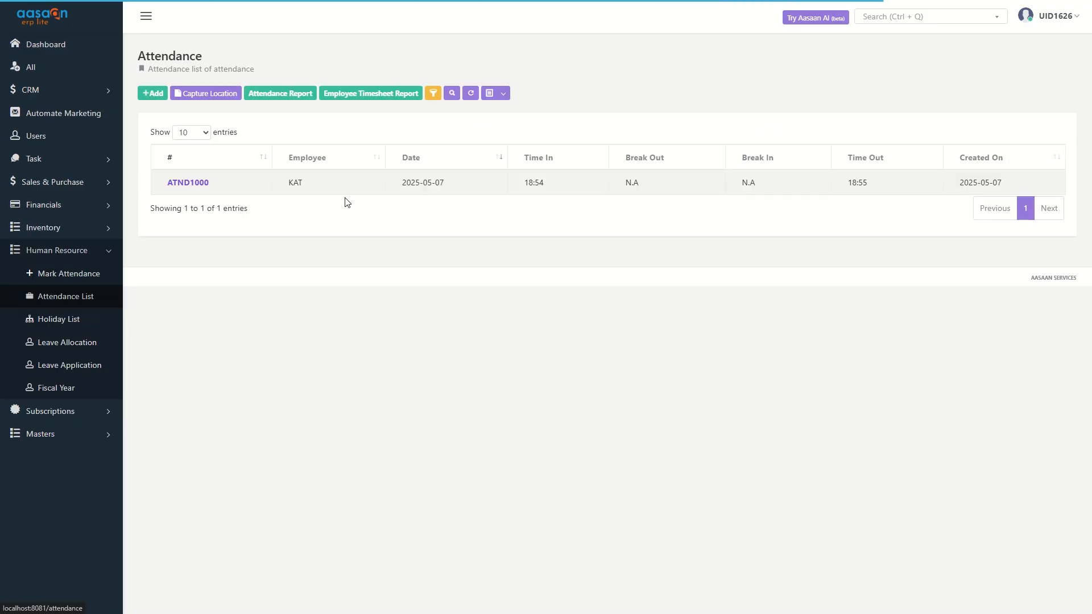
{"action": "left_click", "coordinate": [367, 97]}
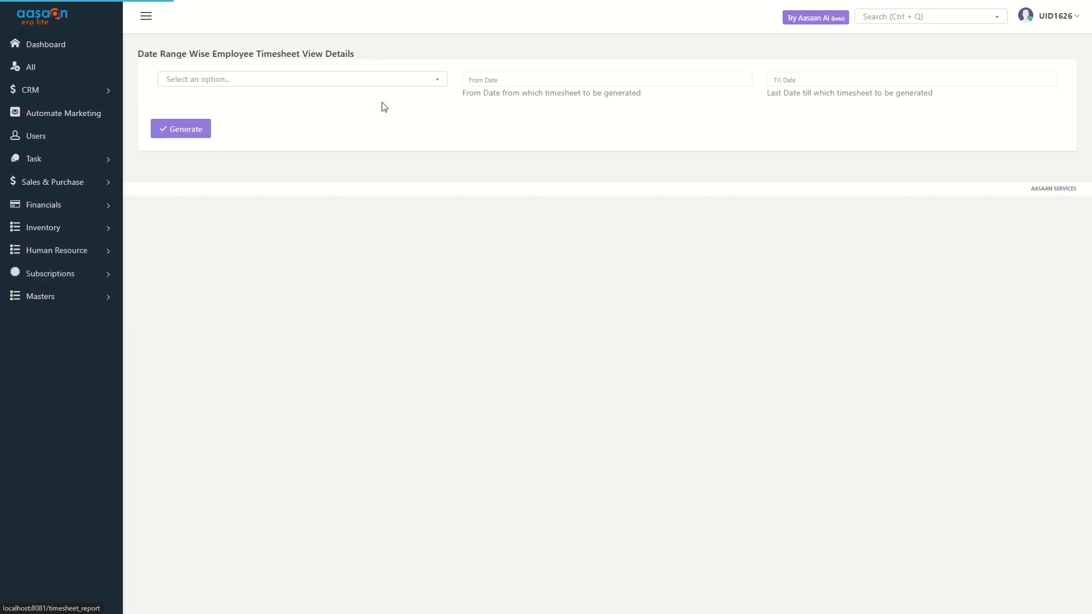
{"action": "left_click", "coordinate": [306, 79]}
{"action": "left_click", "coordinate": [241, 118]}
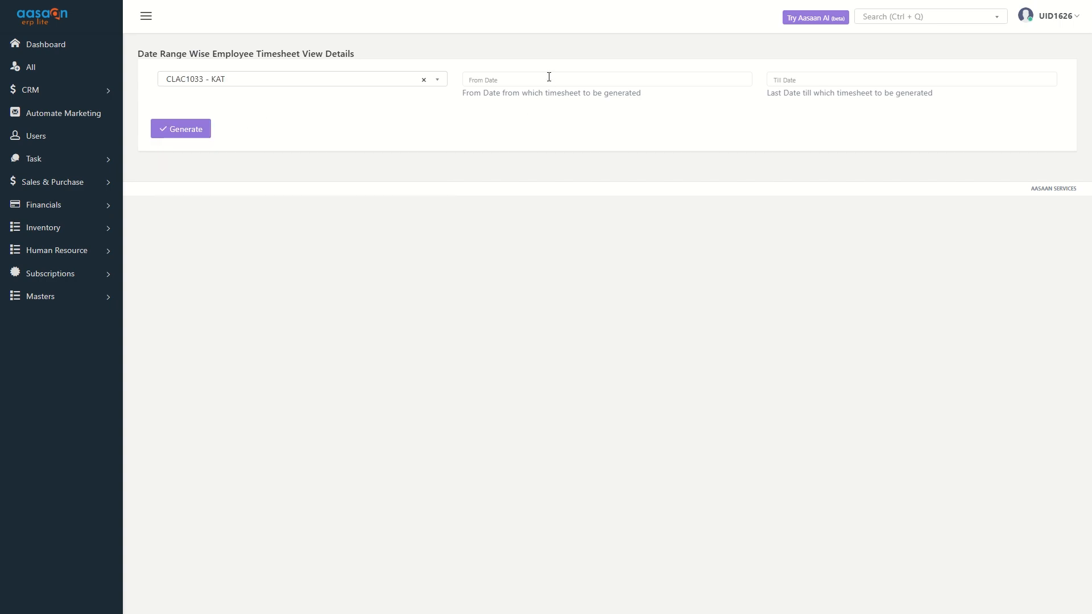
Step: Set the timesheet report's From Date to 01/12/2024
{"action": "left_click", "coordinate": [548, 79]}
{"action": "left_click", "coordinate": [473, 97]}
{"action": "left_click", "coordinate": [473, 98]}
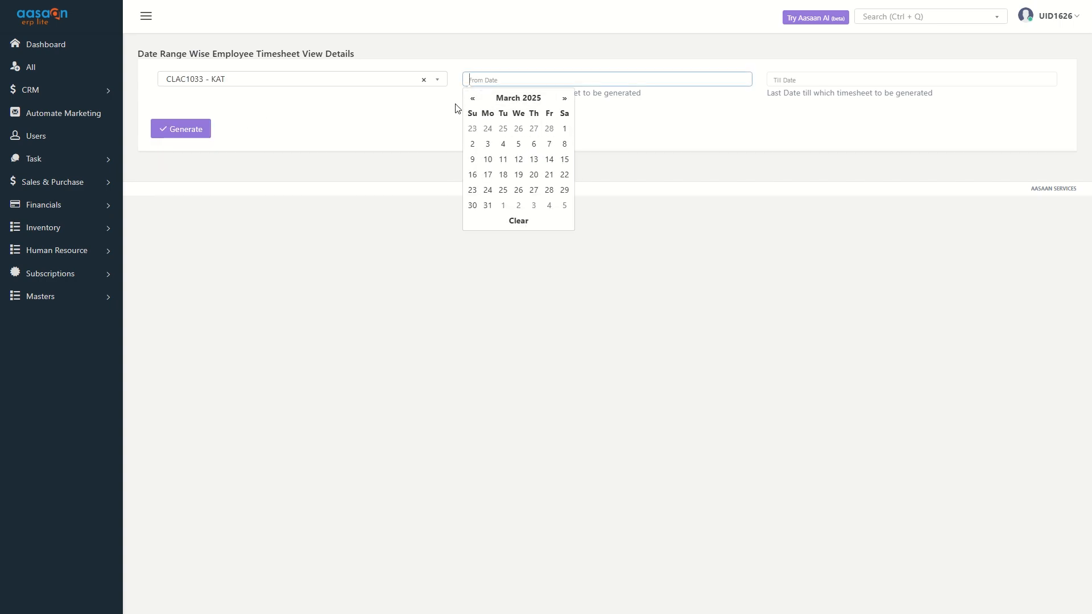
{"action": "left_click", "coordinate": [487, 101]}
{"action": "left_click", "coordinate": [472, 98]}
{"action": "left_click", "coordinate": [472, 99]}
{"action": "left_click", "coordinate": [562, 98]}
{"action": "left_click", "coordinate": [562, 98]}
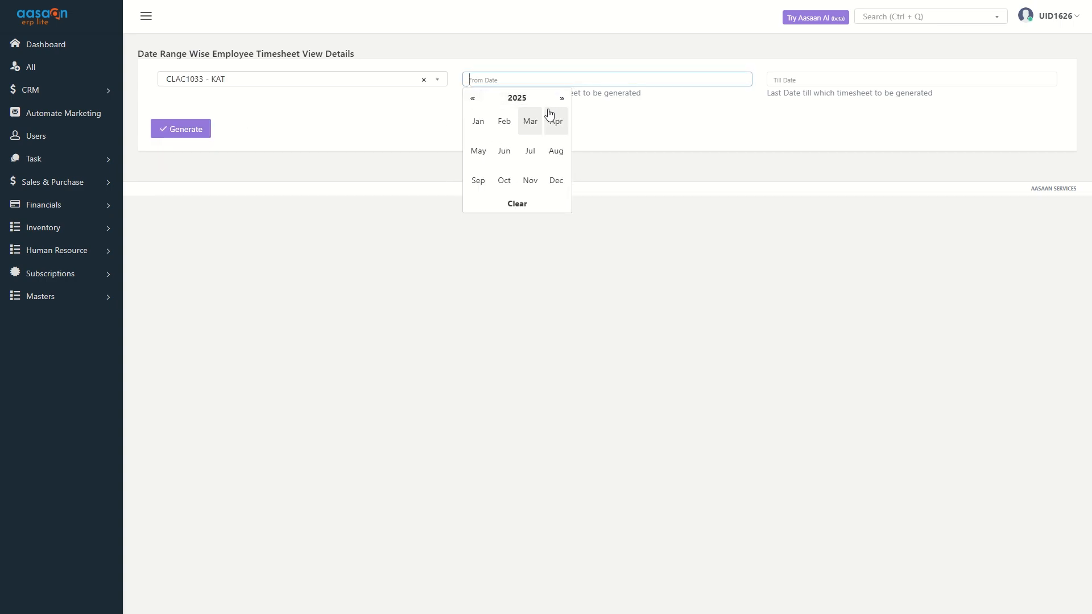
{"action": "left_click", "coordinate": [530, 122]}
{"action": "left_click", "coordinate": [473, 99]}
{"action": "left_click", "coordinate": [472, 98]}
{"action": "left_click", "coordinate": [473, 99]}
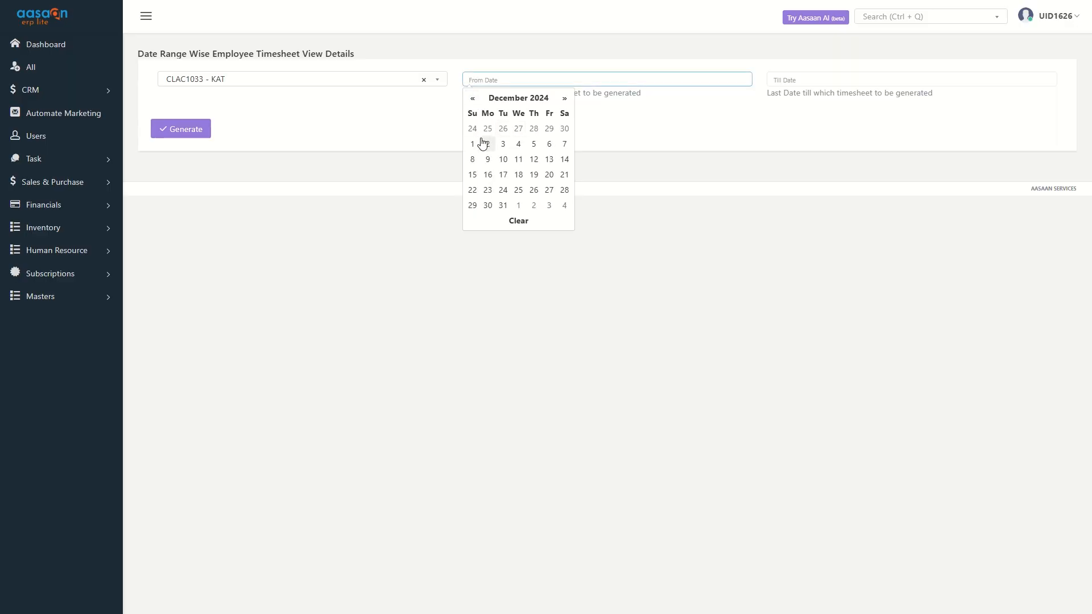
{"action": "left_click", "coordinate": [476, 144]}
Step: Set the timesheet's Till Date to 15/05/2025 and generate the employee timesheet
{"action": "left_click", "coordinate": [836, 79]}
{"action": "left_click", "coordinate": [838, 159]}
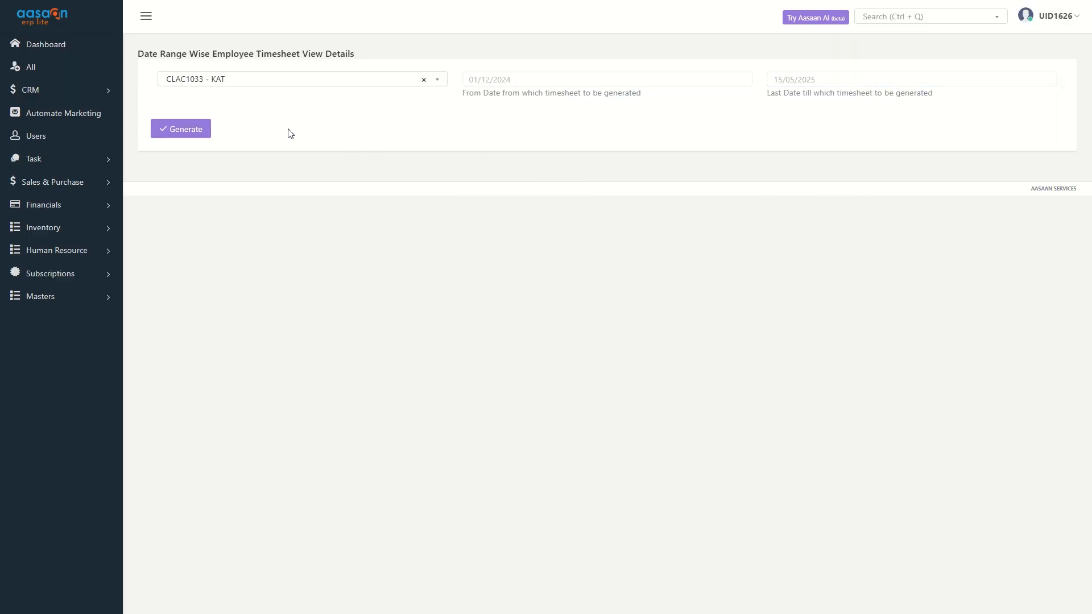
{"action": "left_click", "coordinate": [197, 132]}
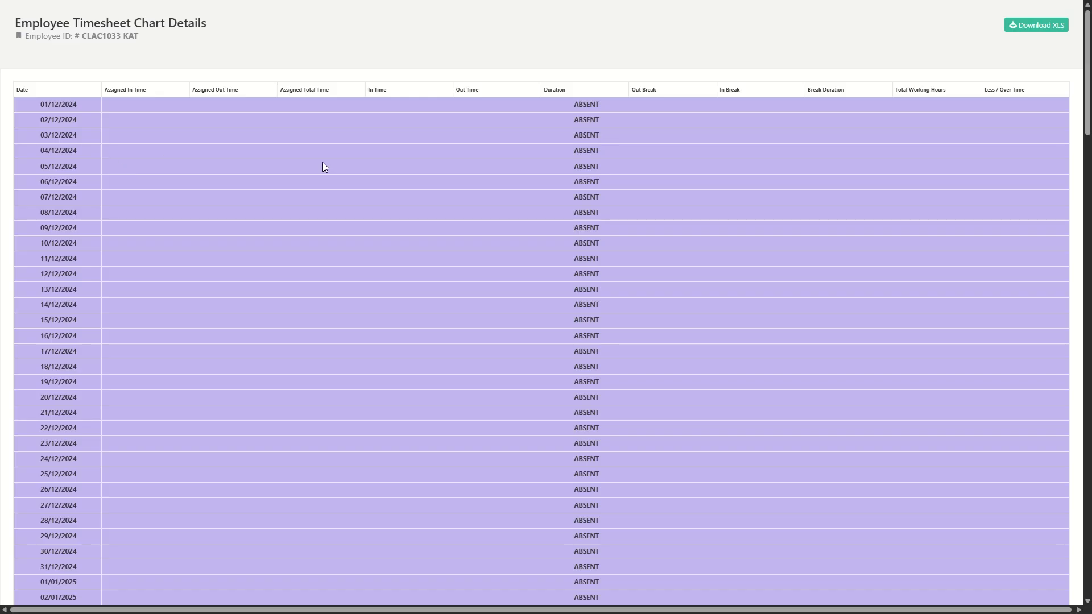
Step: Examine the timesheet's daily rows, including absences, the holiday row and the attended day's in time, out time and duration
{"action": "scroll", "coordinate": [493, 183], "scroll_direction": "down", "scroll_amount": 10}
{"action": "scroll", "coordinate": [501, 204], "scroll_direction": "up", "scroll_amount": 10}
{"action": "scroll", "coordinate": [556, 135], "scroll_direction": "down", "scroll_amount": 20}
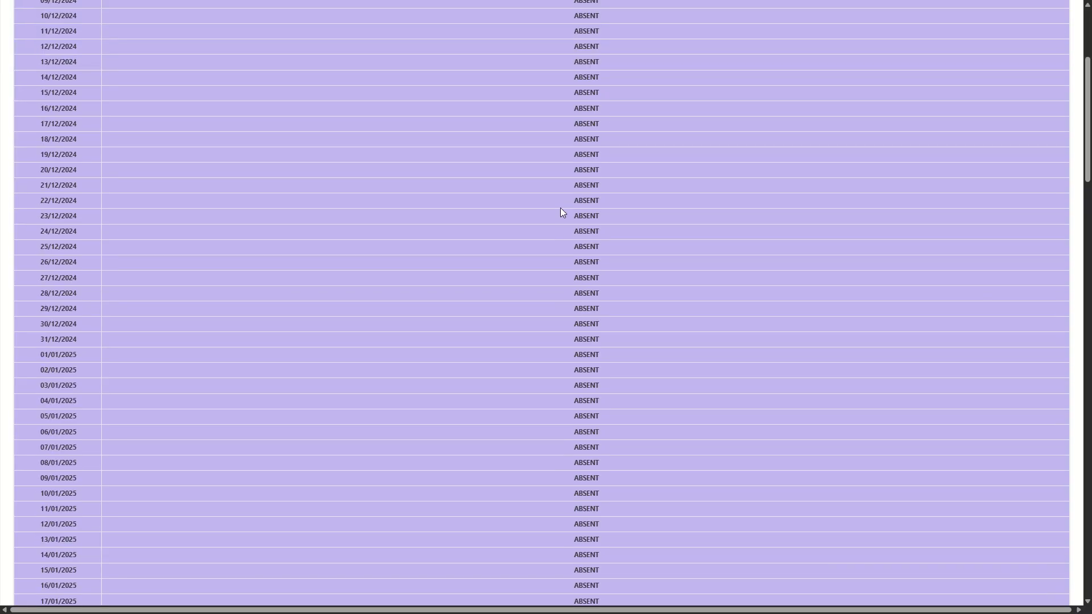
{"action": "scroll", "coordinate": [503, 206], "scroll_direction": "down", "scroll_amount": 11}
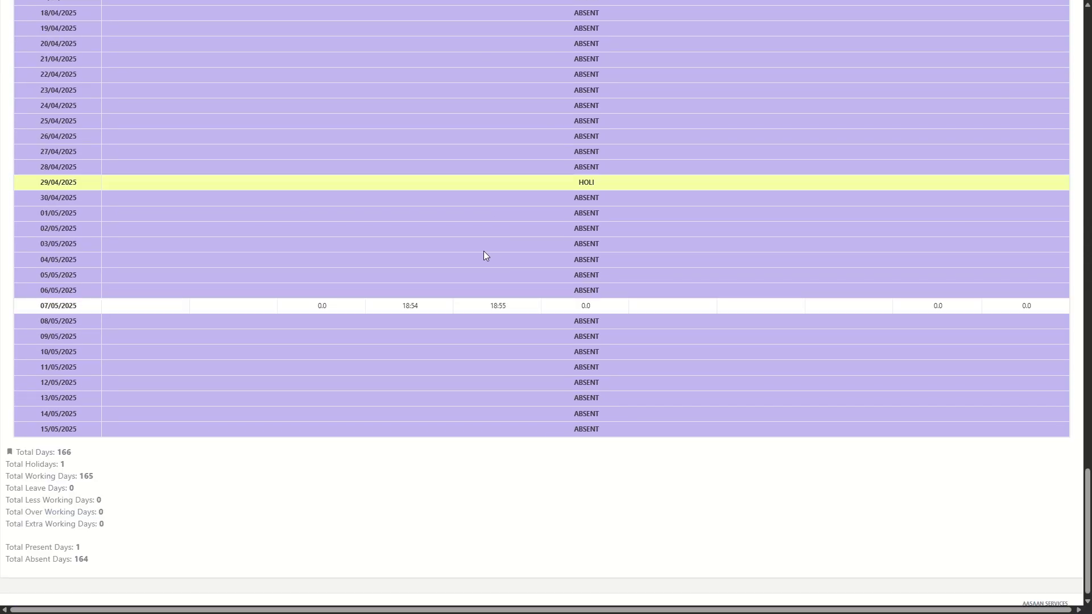
{"action": "left_click_drag", "start_coordinate": [618, 188], "coordinate": [383, 210]}
{"action": "left_click_drag", "start_coordinate": [41, 305], "coordinate": [80, 306]}
{"action": "left_click_drag", "start_coordinate": [514, 307], "coordinate": [487, 308]}
{"action": "left_click_drag", "start_coordinate": [597, 308], "coordinate": [578, 308]}
Step: Review the summary below the timesheet, including total days, holidays, present days and absent days
{"action": "scroll", "coordinate": [187, 354], "scroll_direction": "down", "scroll_amount": 1}
{"action": "left_click", "coordinate": [86, 449]}
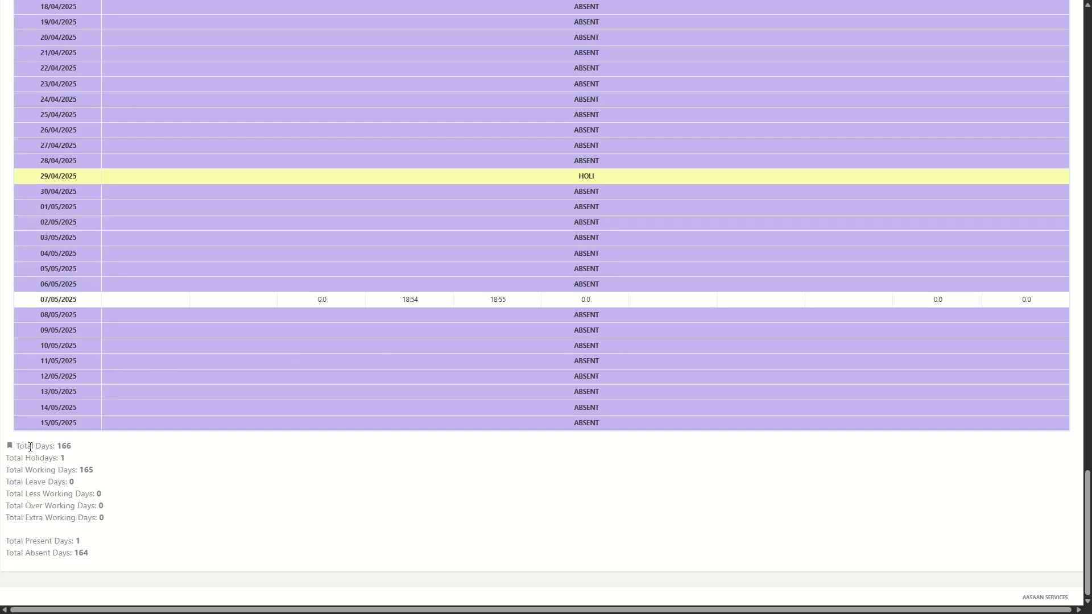
{"action": "left_click_drag", "start_coordinate": [27, 446], "coordinate": [120, 460]}
{"action": "left_click_drag", "start_coordinate": [85, 541], "coordinate": [6, 543]}
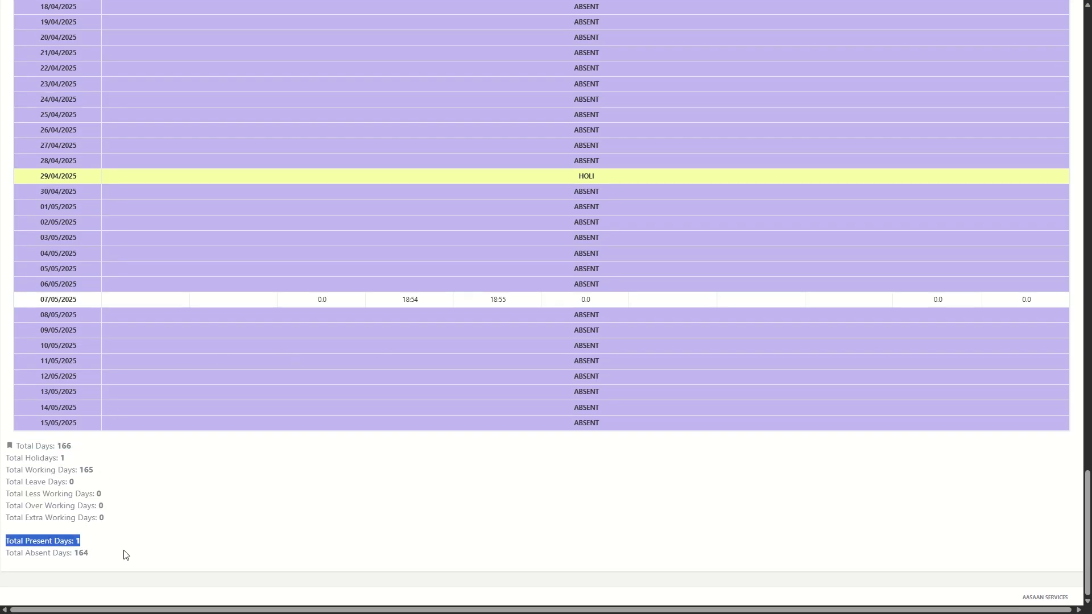
{"action": "left_click_drag", "start_coordinate": [90, 553], "coordinate": [21, 553]}
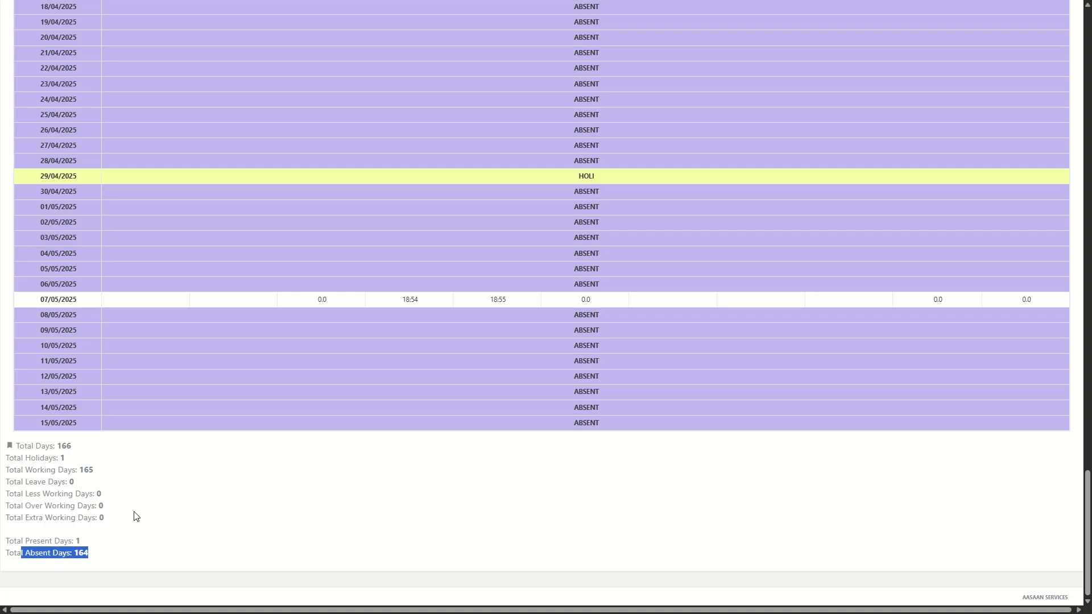
{"action": "scroll", "coordinate": [361, 441], "scroll_direction": "up", "scroll_amount": 20}
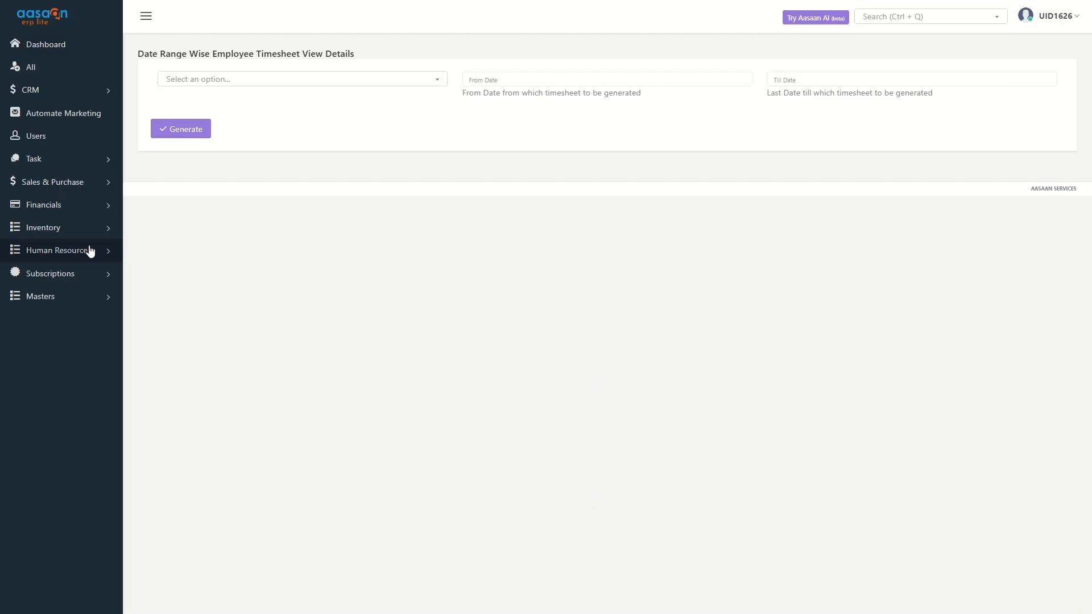
Step: Go back to the attendance list under Human Resource and start adding a new attendance entry
{"action": "left_click", "coordinate": [90, 249]}
{"action": "left_click", "coordinate": [80, 302]}
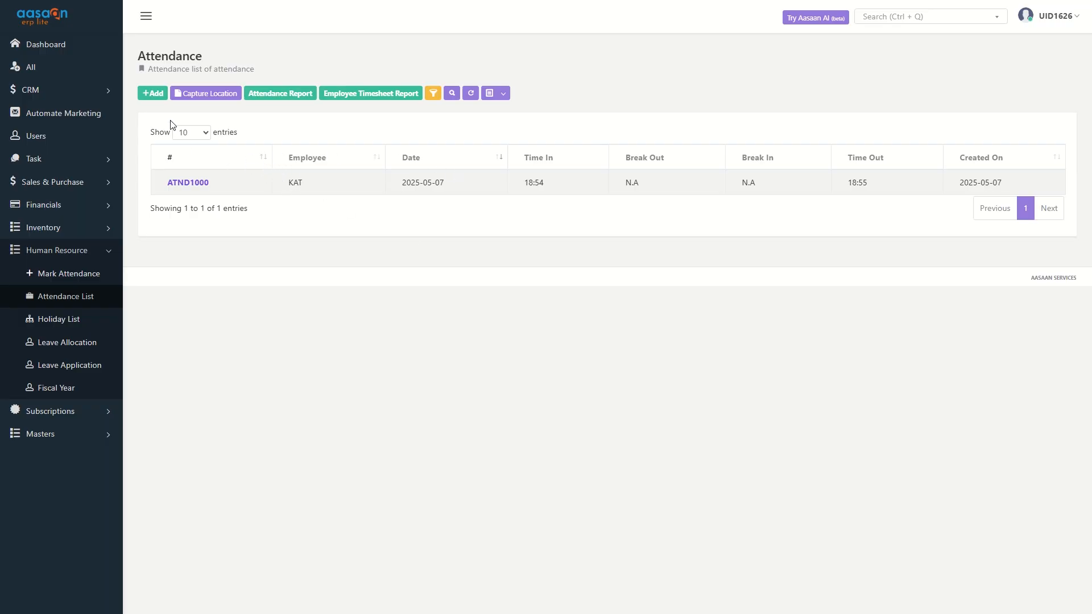
{"action": "left_click", "coordinate": [163, 103]}
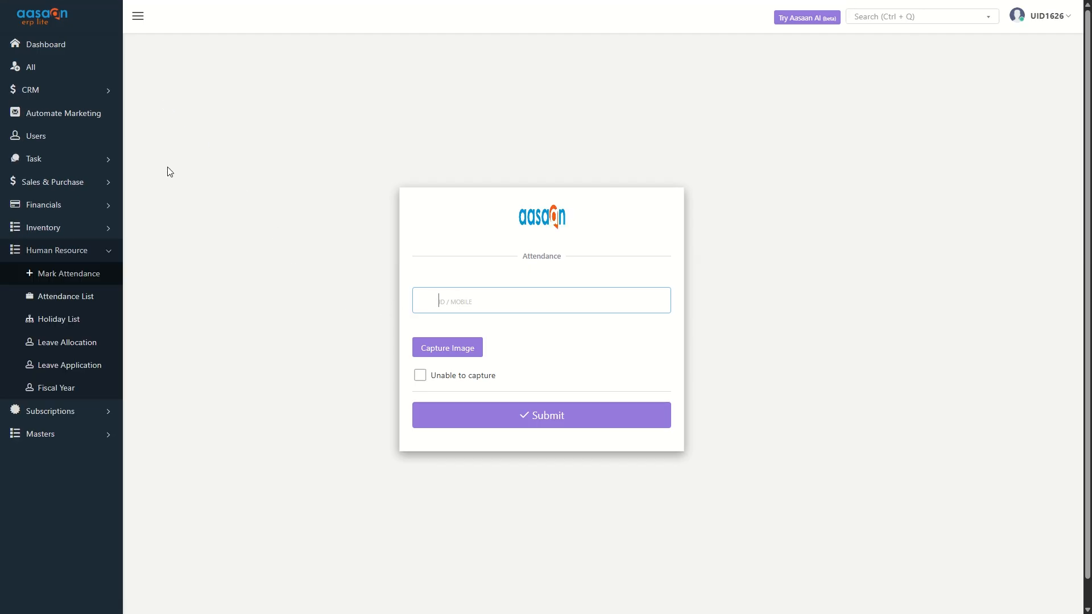
Step: Open the CRM accounts list and copy the account ID of the second employee listed
{"action": "left_click", "coordinate": [80, 91]}
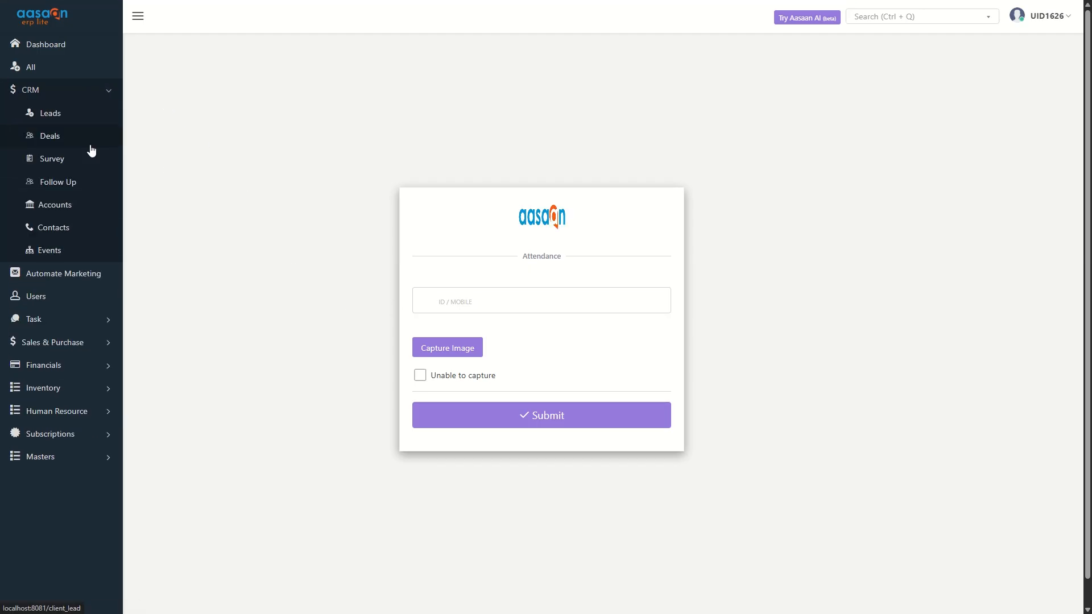
{"action": "left_click", "coordinate": [92, 214]}
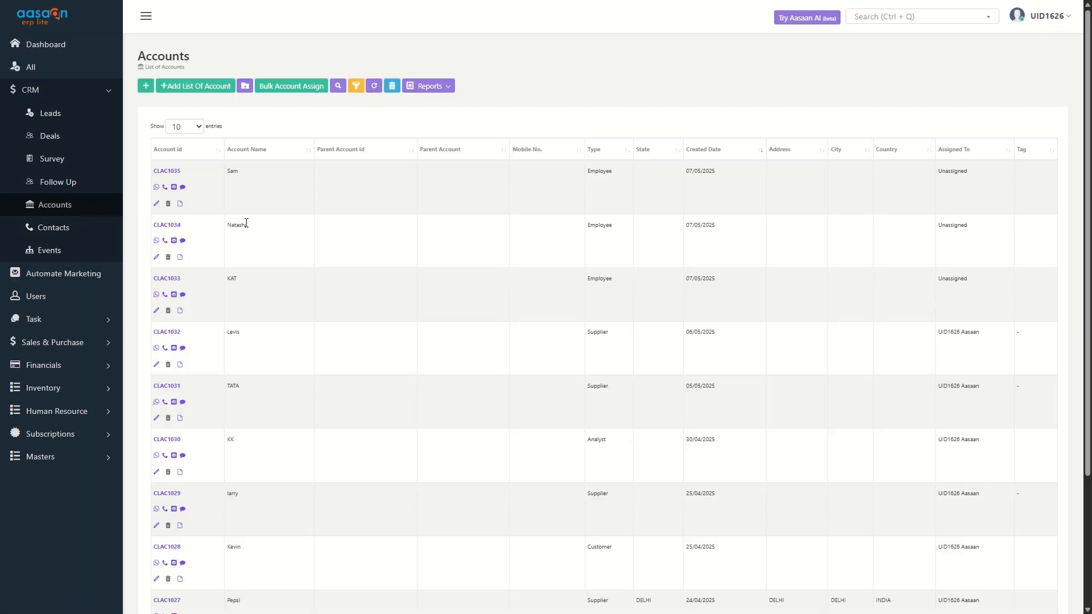
{"action": "left_click_drag", "start_coordinate": [186, 219], "coordinate": [76, 387]}
{"action": "key", "text": "ctrl+c"}
Step: Open the Mark Attendance form and paste the copied employee account ID into its ID / Mobile field
{"action": "left_click", "coordinate": [80, 411]}
{"action": "left_click", "coordinate": [78, 275]}
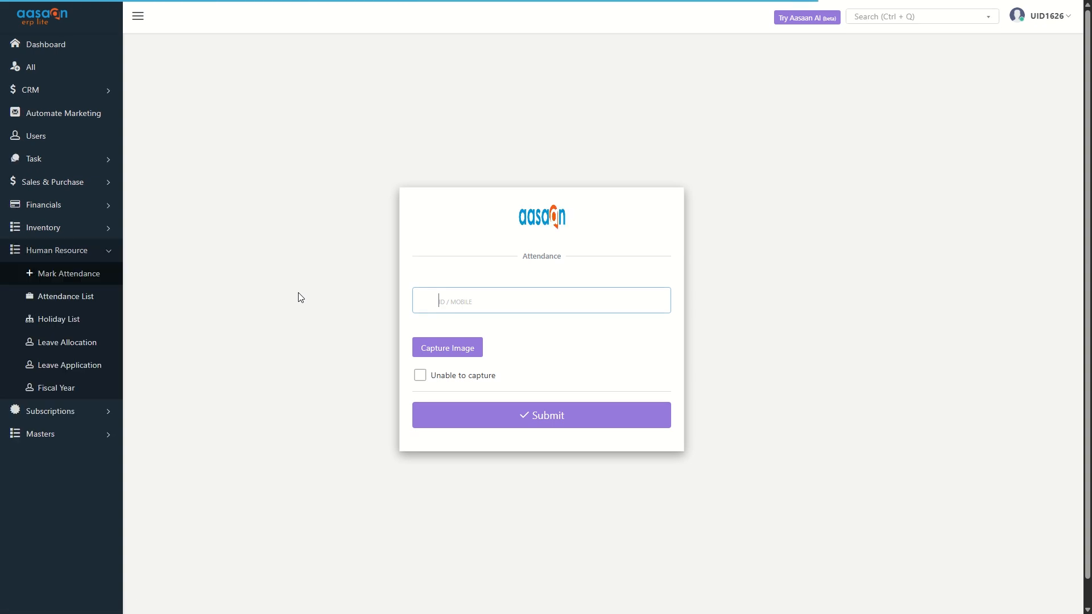
{"action": "left_click", "coordinate": [506, 308]}
{"action": "key", "text": "ctrl+v"}
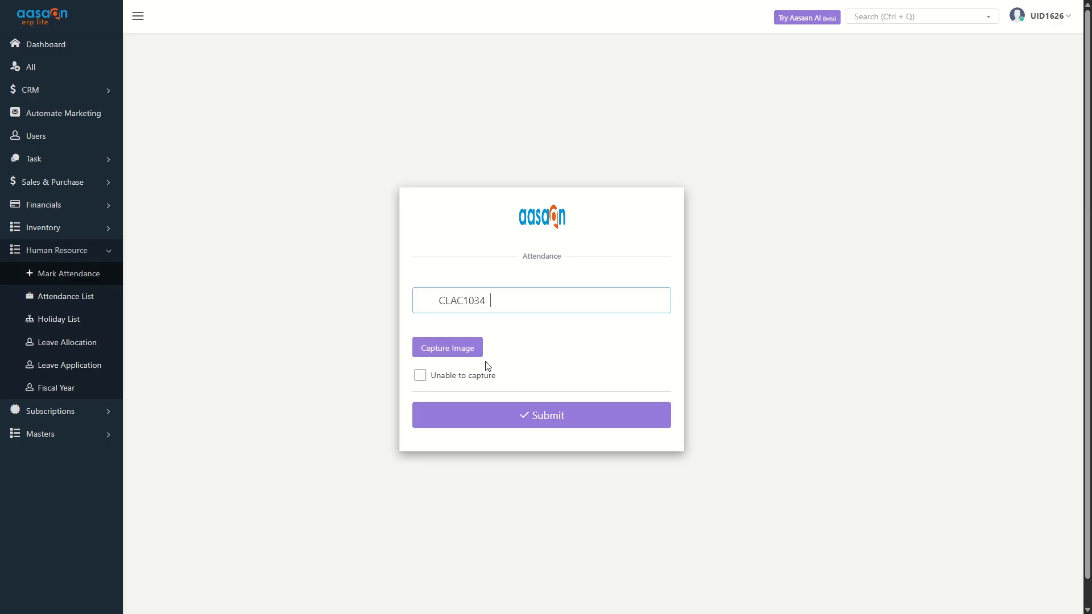
Step: Flag the image as Unable to capture, submit the attendance form and record the employee's Time-In
{"action": "left_click", "coordinate": [421, 376]}
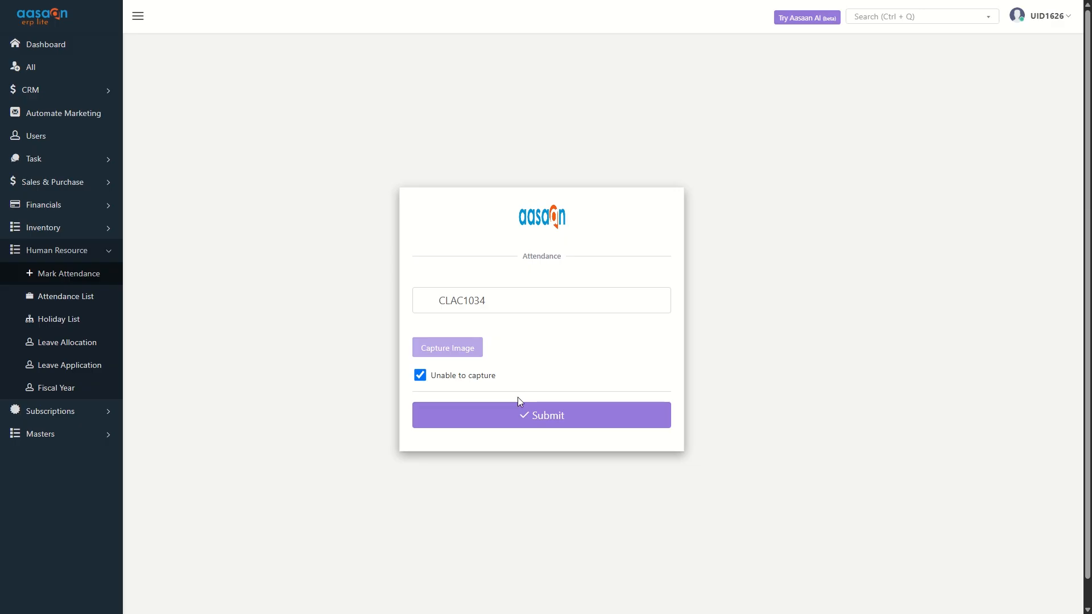
{"action": "left_click", "coordinate": [527, 415]}
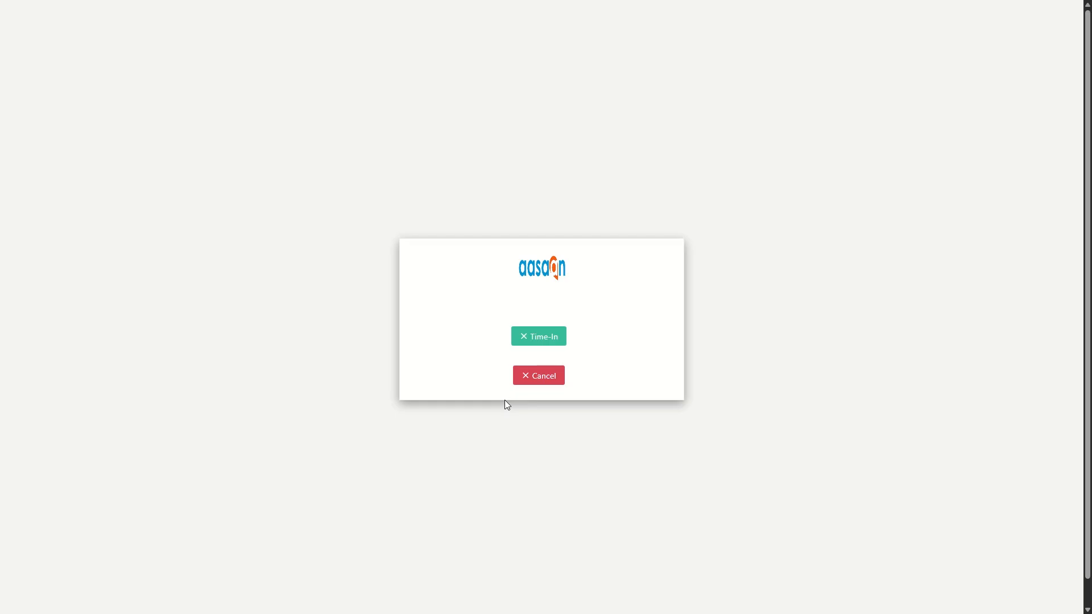
{"action": "left_click", "coordinate": [526, 339]}
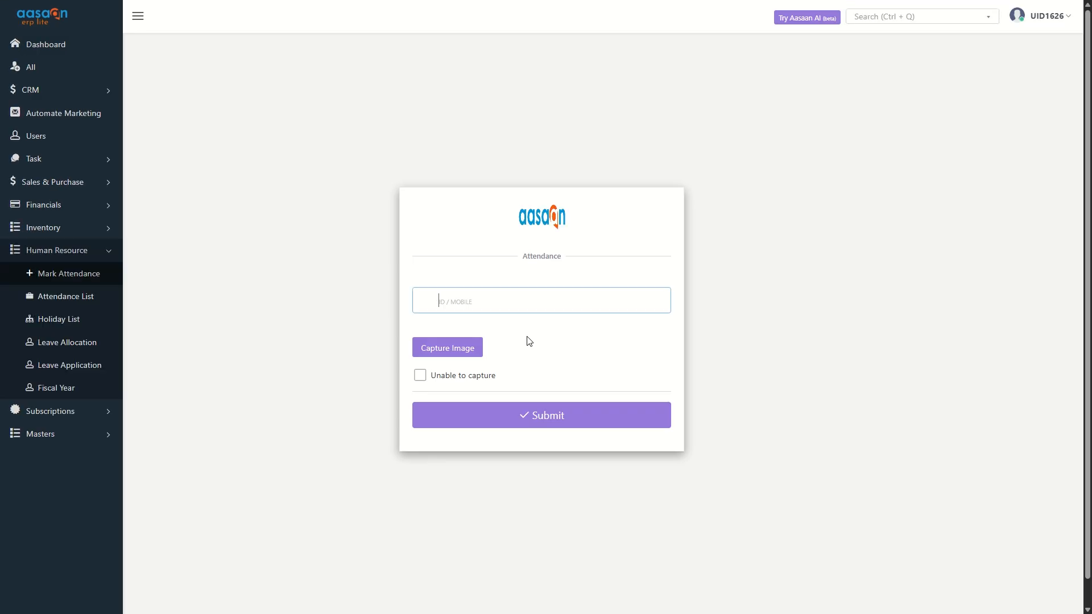
Step: Submit the attendance form with the same employee's account ID, flagged as Unable to capture, and record a Break Out
{"action": "left_click", "coordinate": [514, 306]}
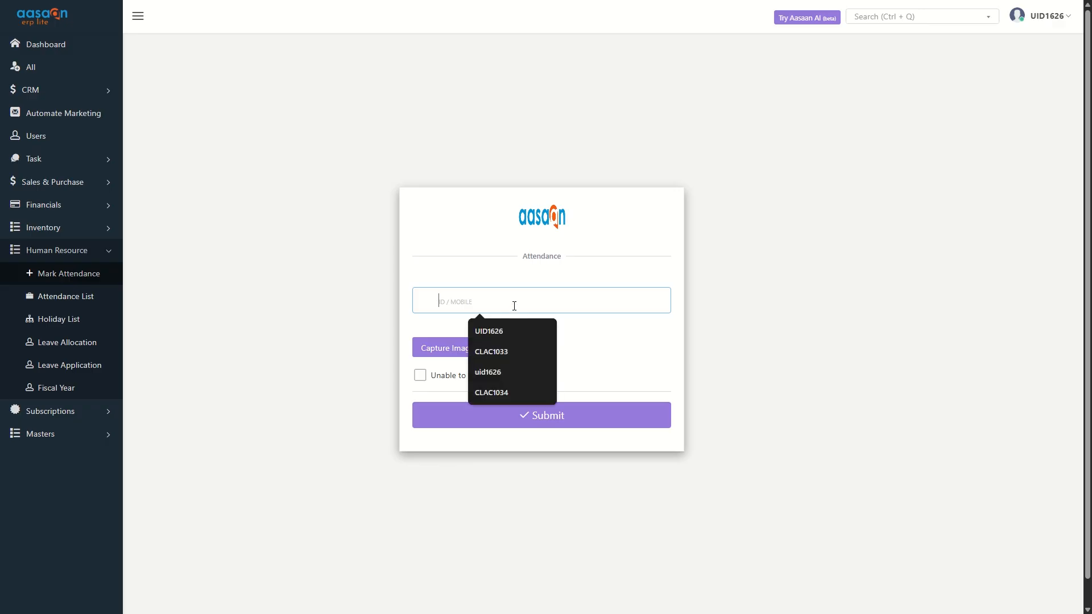
{"action": "left_click", "coordinate": [491, 393]}
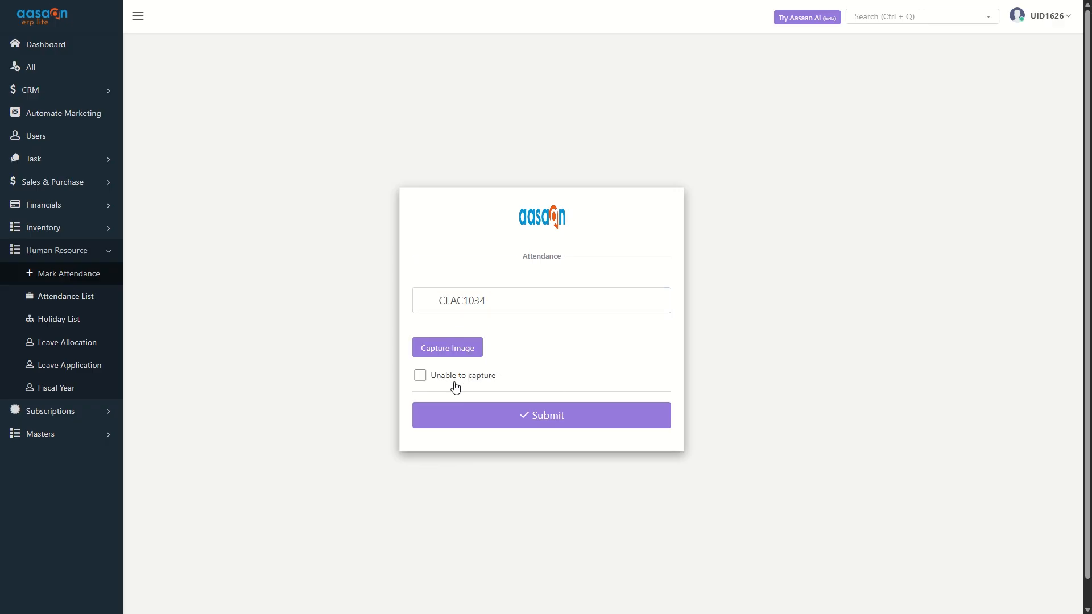
{"action": "left_click", "coordinate": [420, 375]}
{"action": "left_click", "coordinate": [515, 421]}
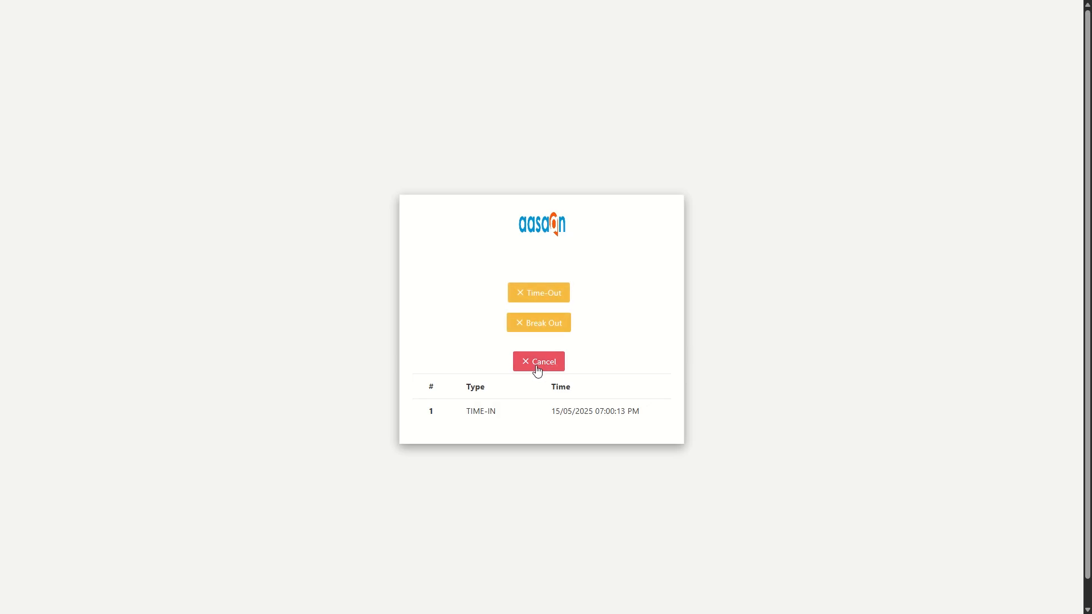
{"action": "left_click", "coordinate": [549, 324]}
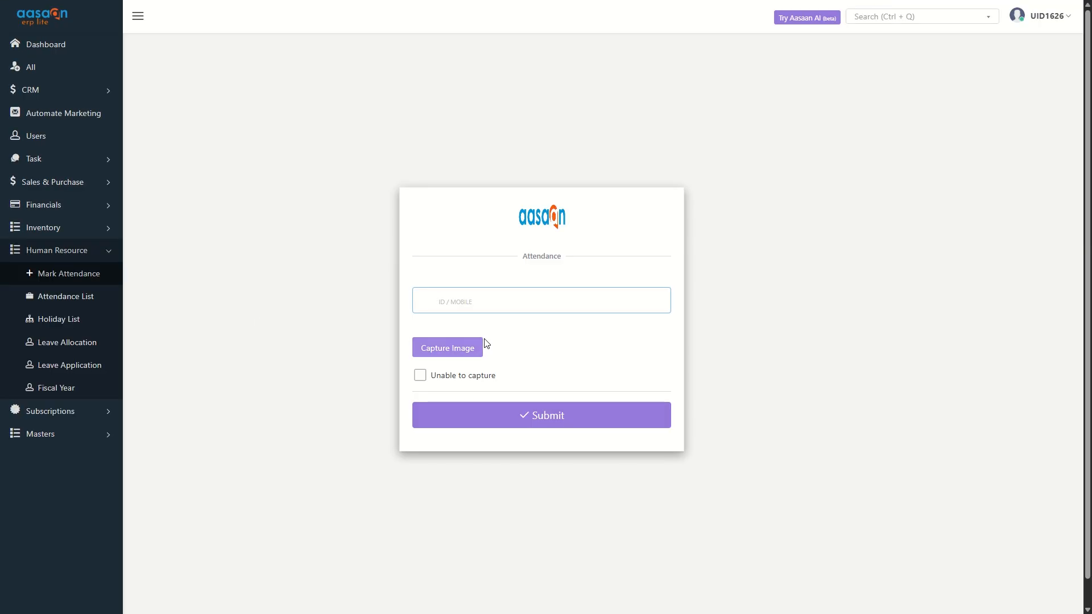
Step: Enter the employee's account ID again, flag the image as Unable to capture, submit the form and record a Break In
{"action": "left_click", "coordinate": [510, 300]}
{"action": "type", "text": "CLAC1034"}
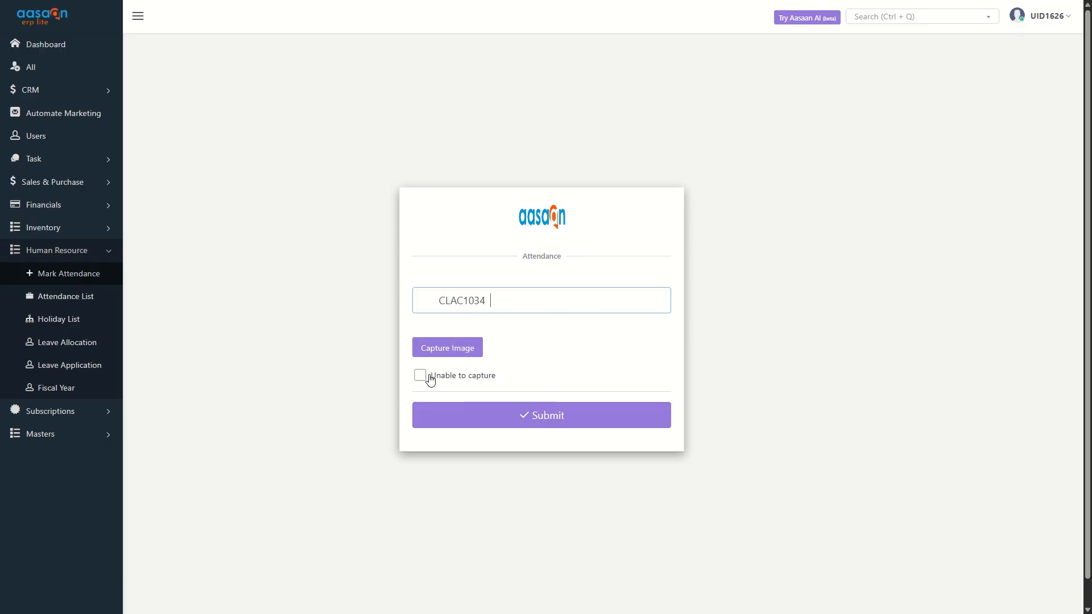
{"action": "left_click", "coordinate": [428, 375]}
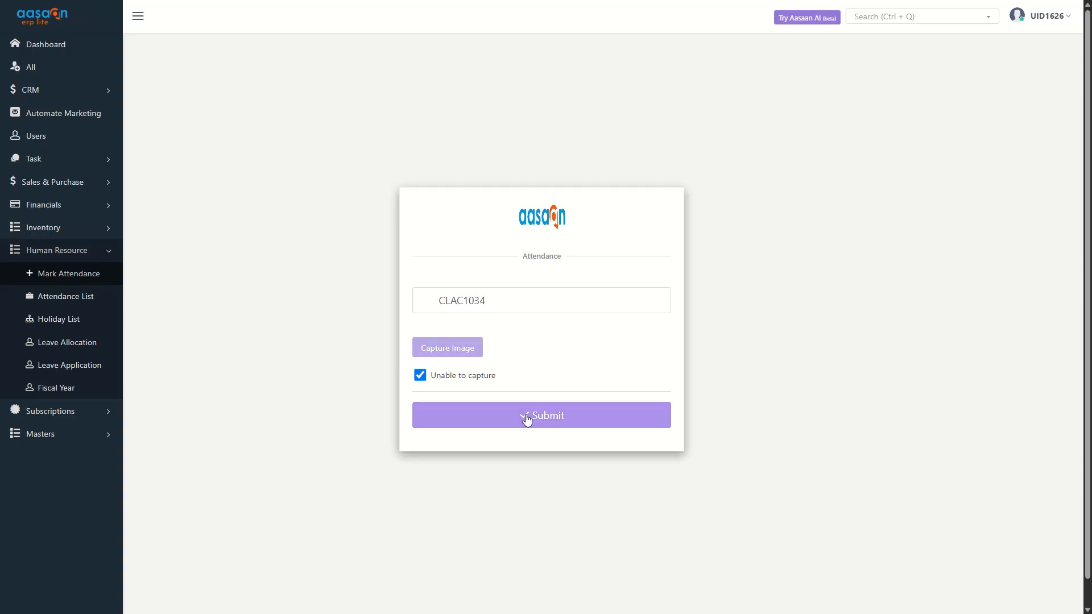
{"action": "left_click", "coordinate": [526, 419]}
{"action": "left_click", "coordinate": [562, 296]}
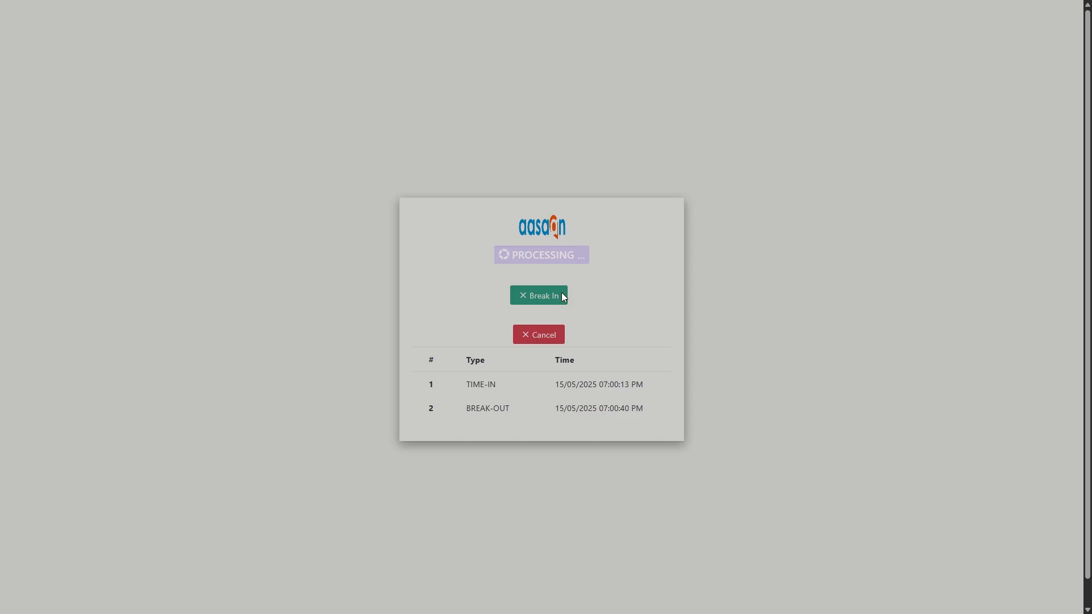
Step: Submit the employee's account ID once more with Unable to capture flagged, and record the Time-Out
{"action": "left_click", "coordinate": [529, 301]}
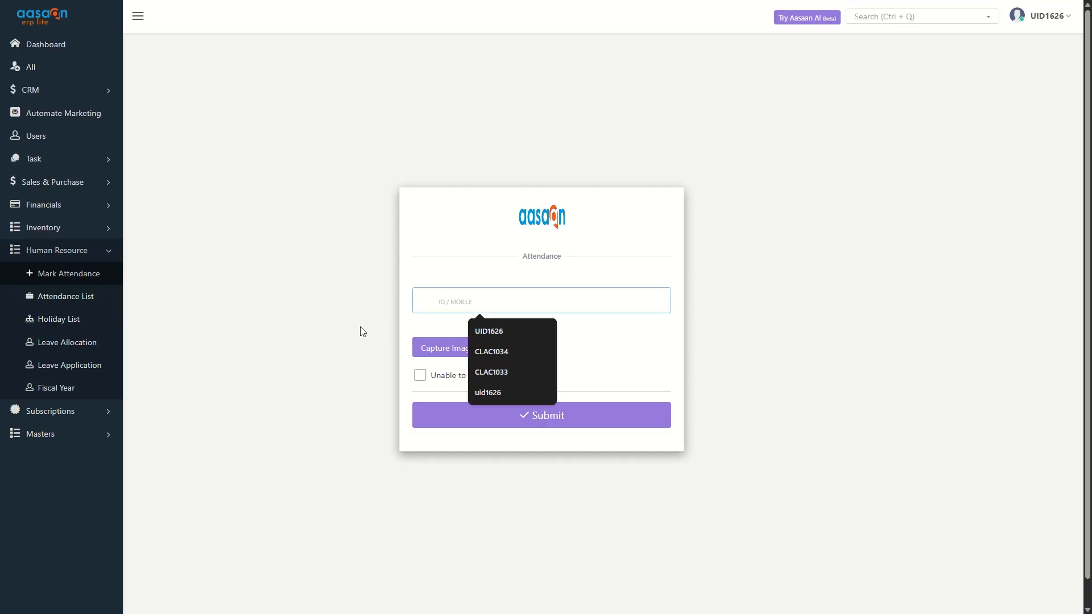
{"action": "left_click", "coordinate": [484, 352]}
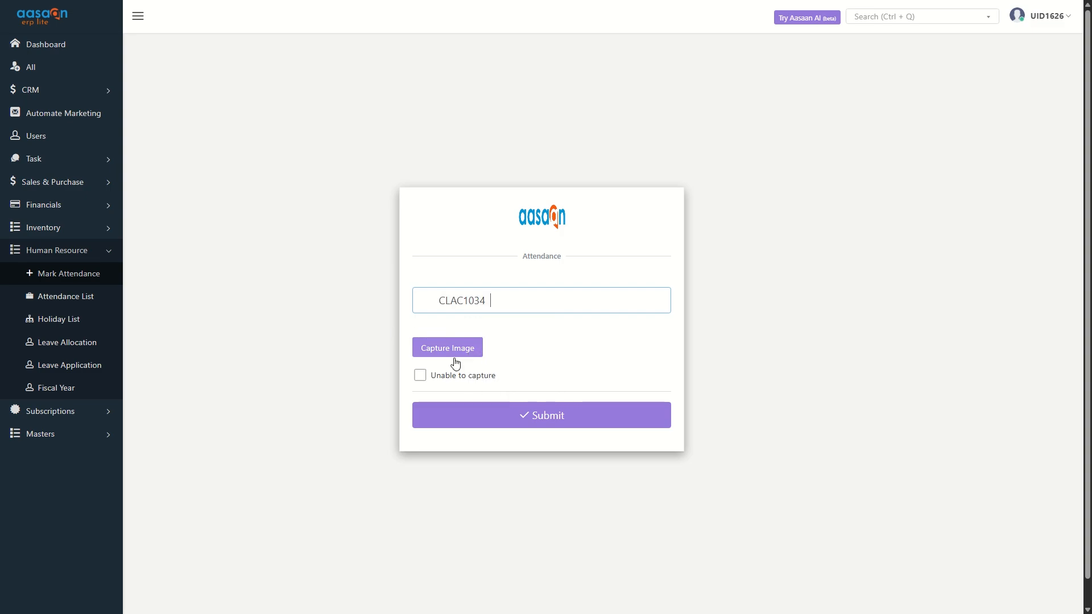
{"action": "left_click", "coordinate": [482, 384]}
{"action": "left_click", "coordinate": [495, 415]}
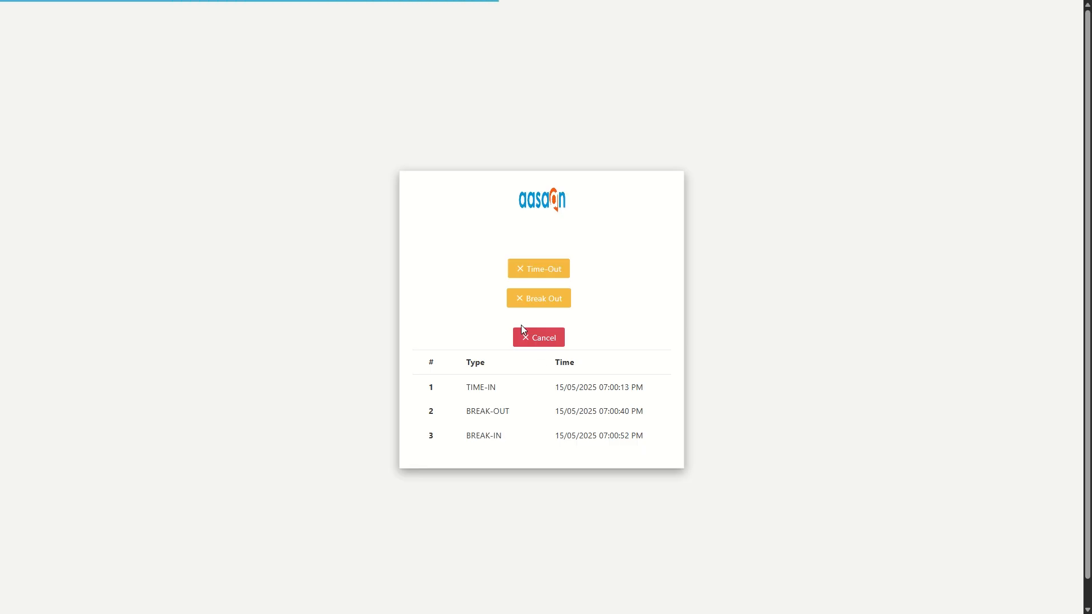
{"action": "left_click", "coordinate": [540, 273]}
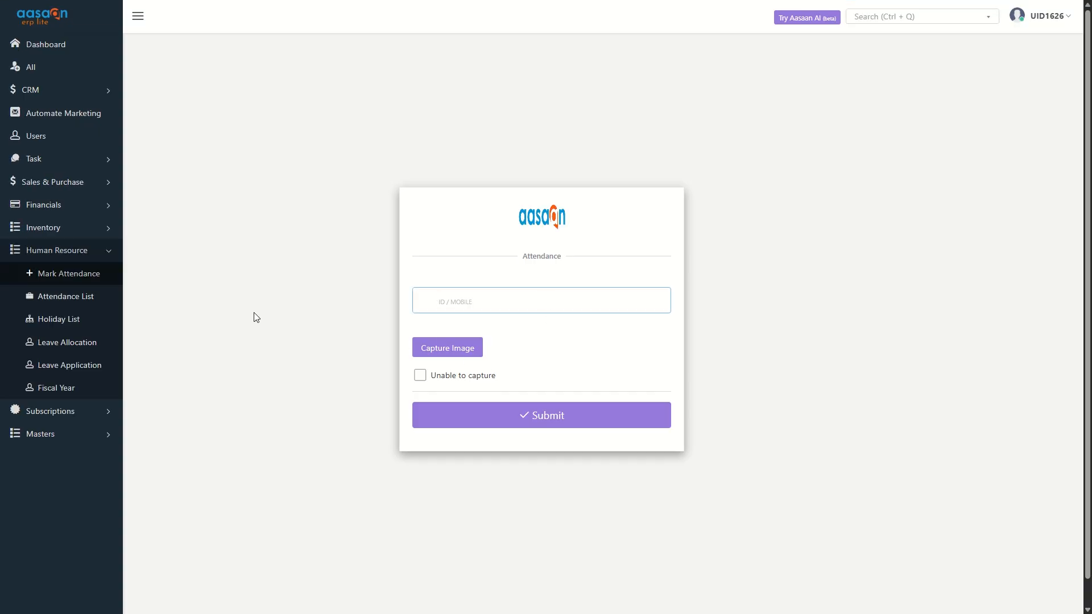
Step: Open the Attendance List and review the employee's new entry, checking its time in, break out, break in and time out
{"action": "left_click", "coordinate": [88, 300]}
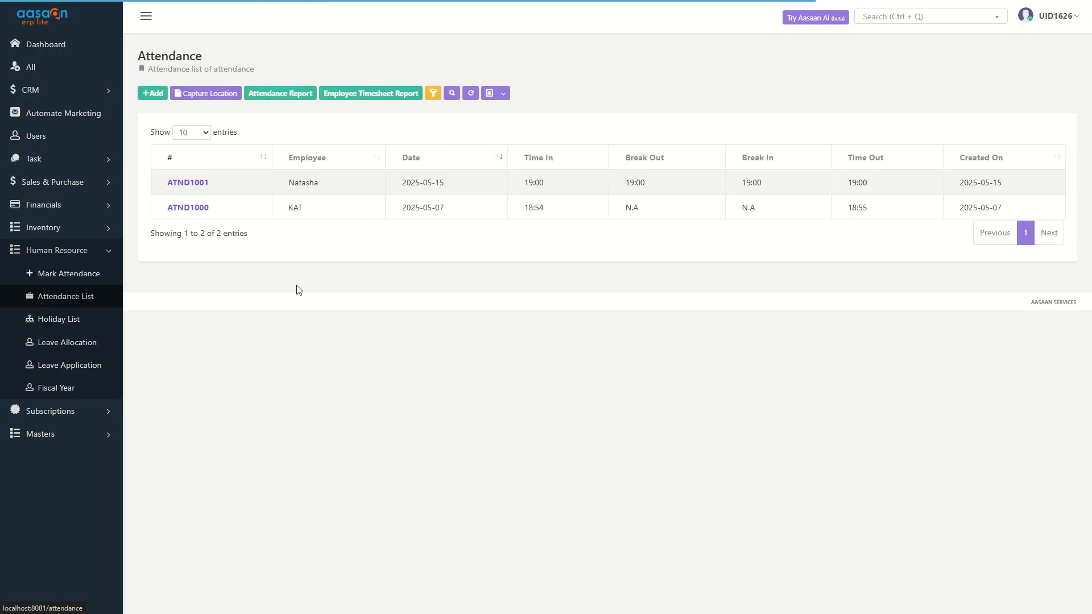
{"action": "left_click_drag", "start_coordinate": [279, 183], "coordinate": [314, 183]}
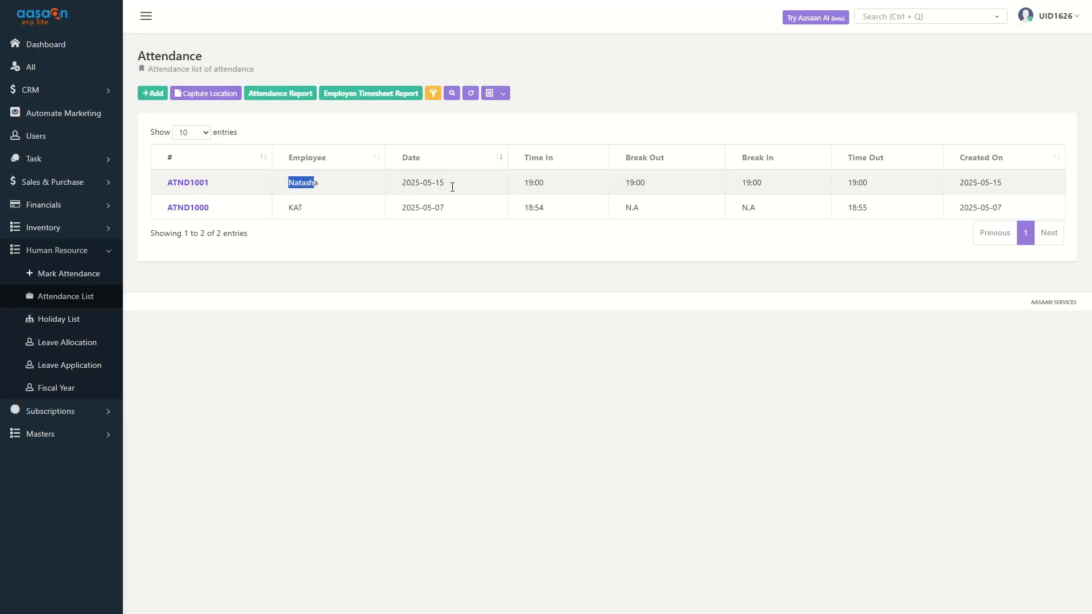
{"action": "left_click_drag", "start_coordinate": [518, 186], "coordinate": [724, 183]}
{"action": "left_click_drag", "start_coordinate": [868, 182], "coordinate": [845, 185]}
{"action": "left_click_drag", "start_coordinate": [757, 184], "coordinate": [749, 206]}
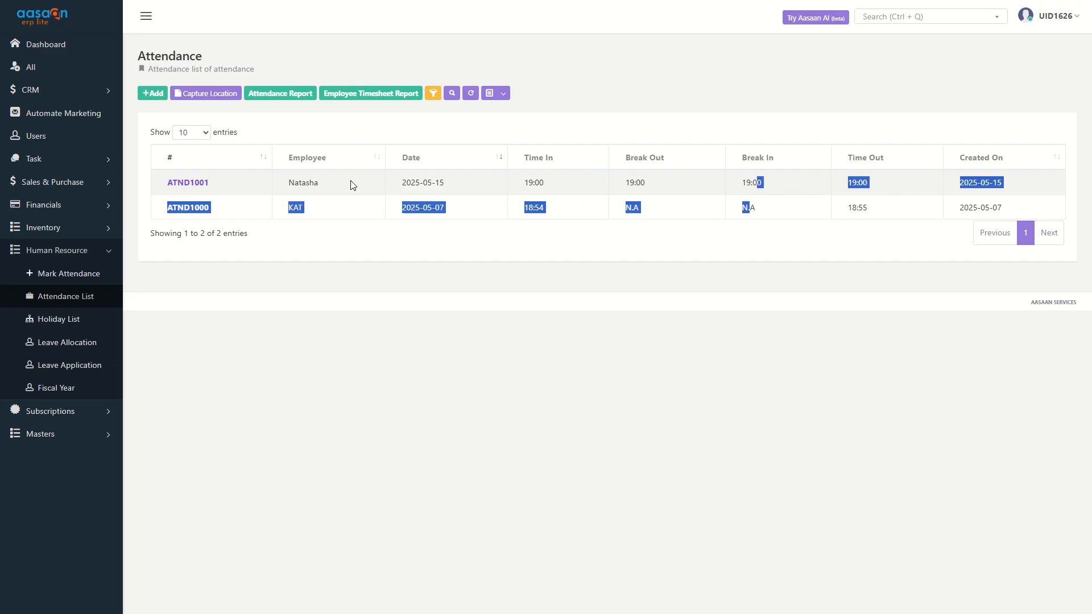
{"action": "left_click", "coordinate": [591, 263]}
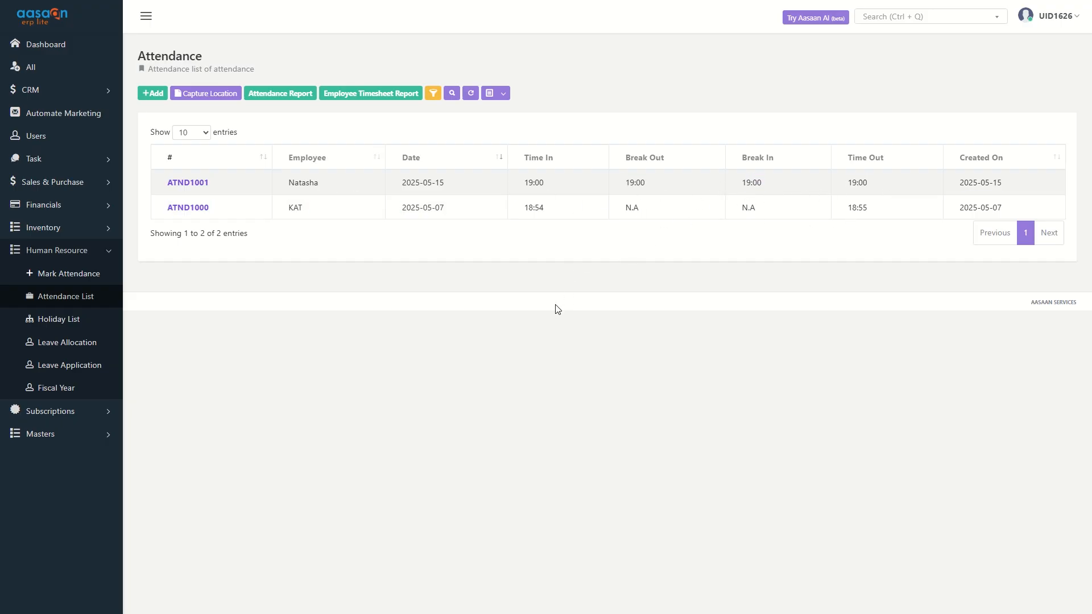